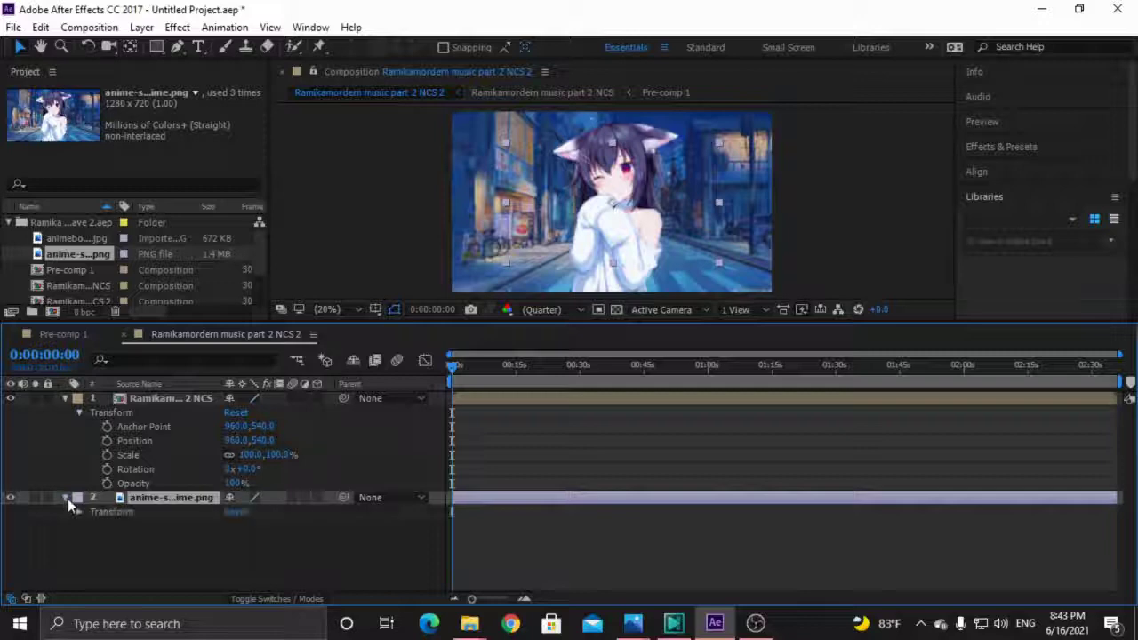
# - Parent layer 1 to the anime png layer 2, leaving layer 1's Position at 640,360
pyautogui.click(78, 512)
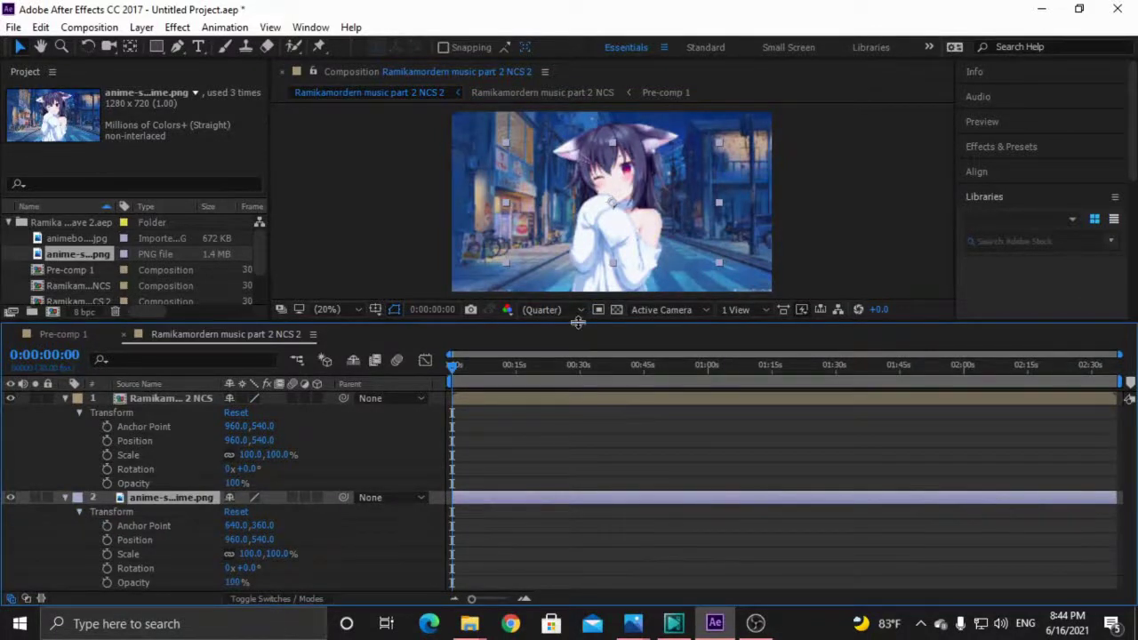
pyautogui.moveTo(578, 331); pyautogui.dragTo(586, 202)
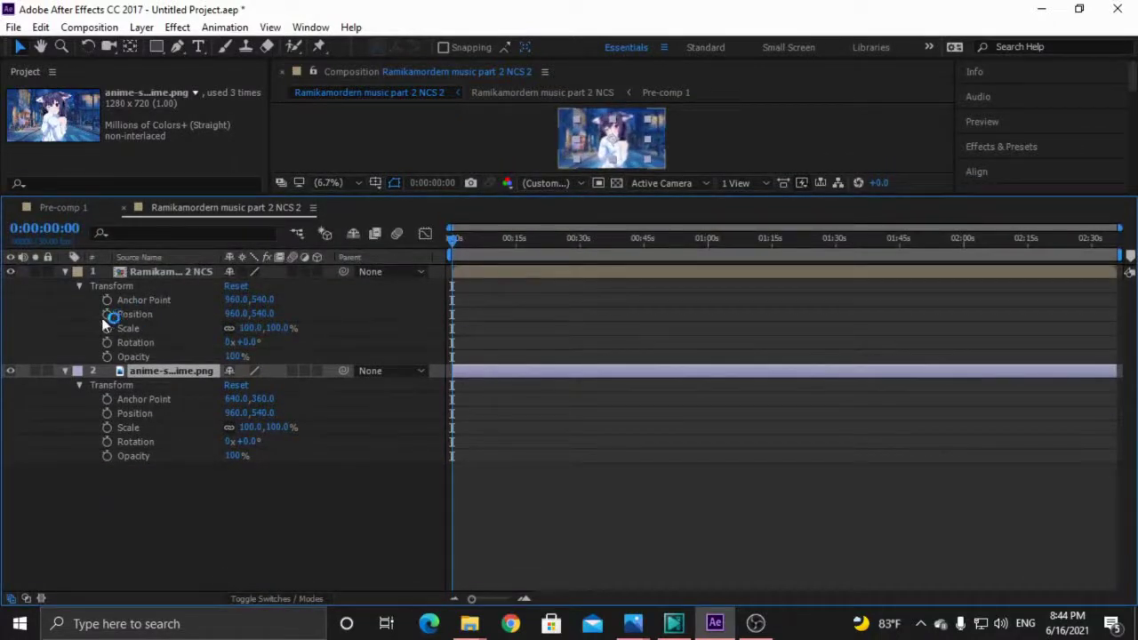
pyautogui.click(79, 386)
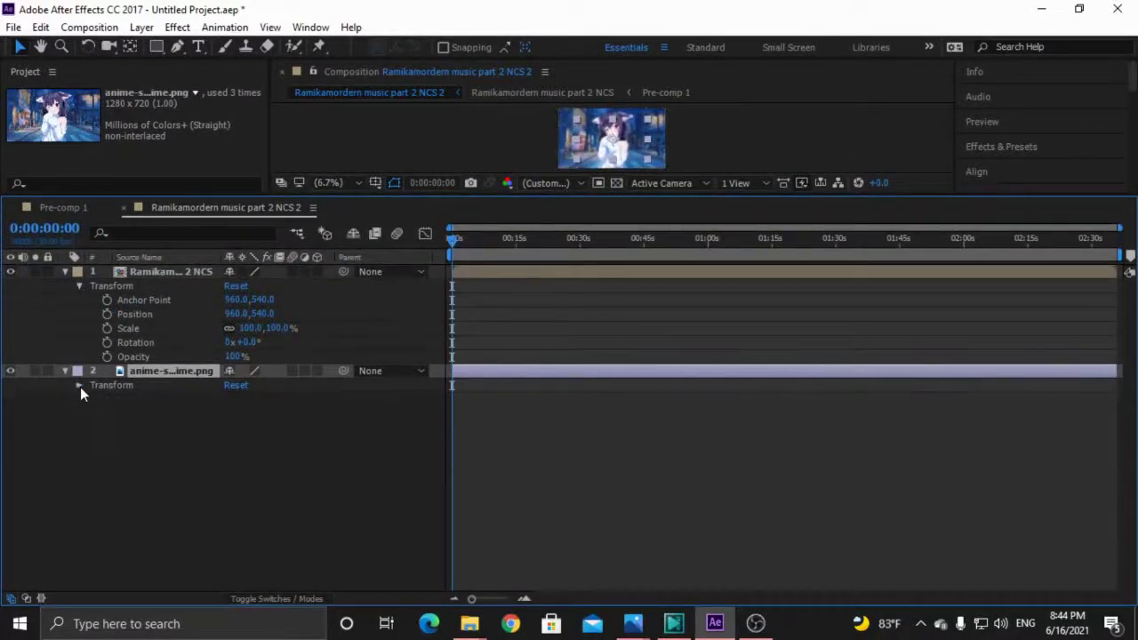
pyautogui.click(78, 386)
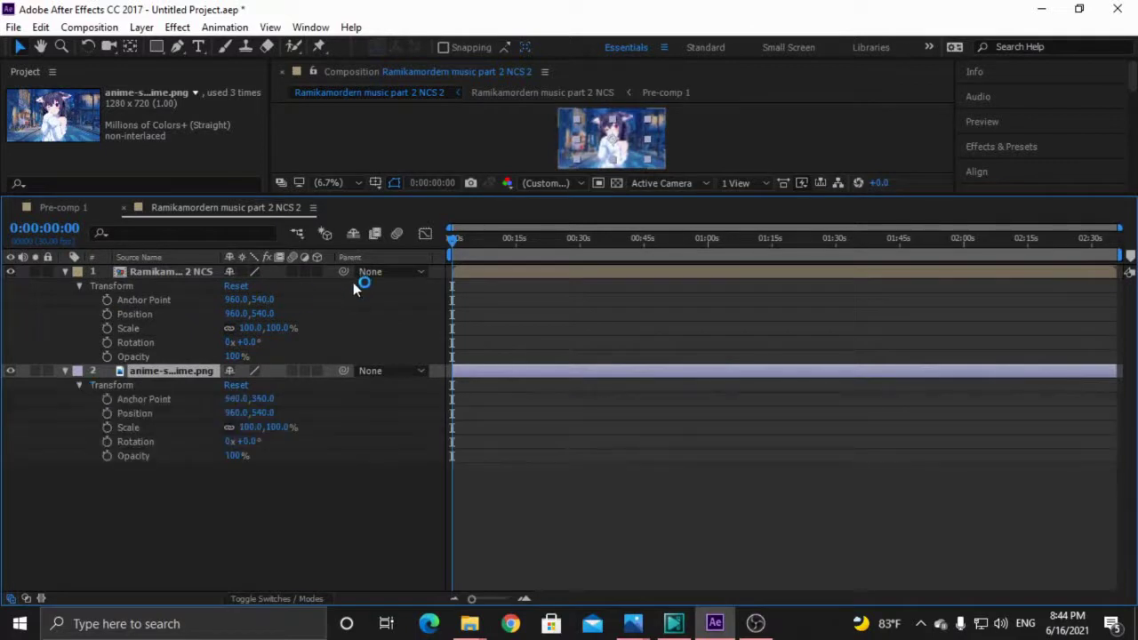
pyautogui.moveTo(343, 271)
pyautogui.mouseDown()
pyautogui.moveTo(345, 316)
pyautogui.moveTo(324, 370)
pyautogui.mouseUp()
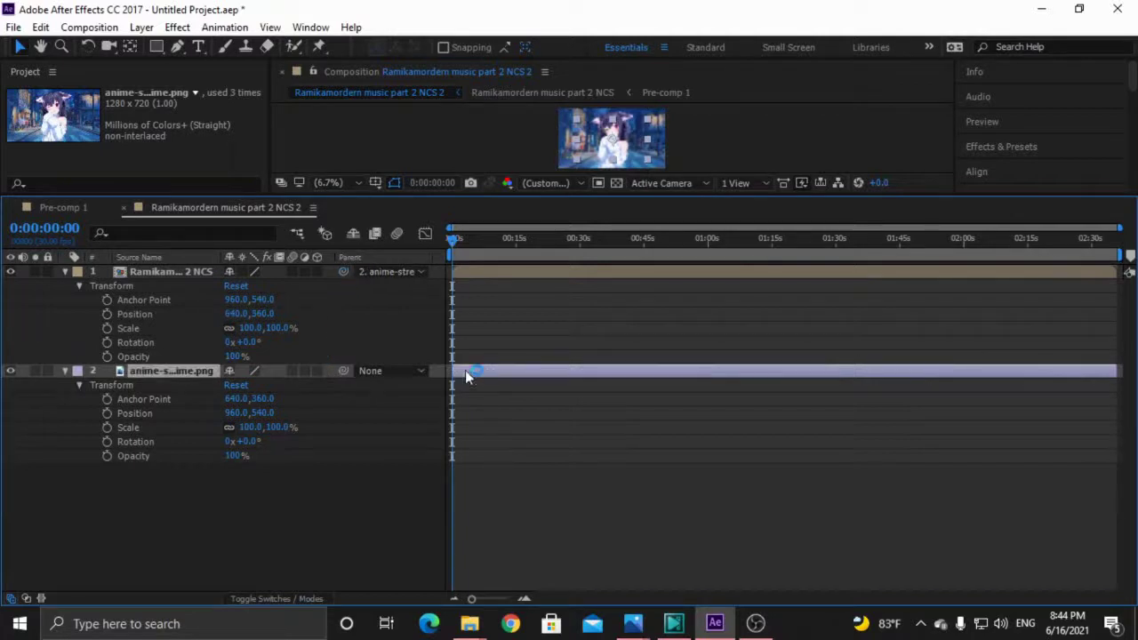
# - Open the anime street png in its own Layer viewer and enlarge the preview
pyautogui.doubleClick(467, 374)
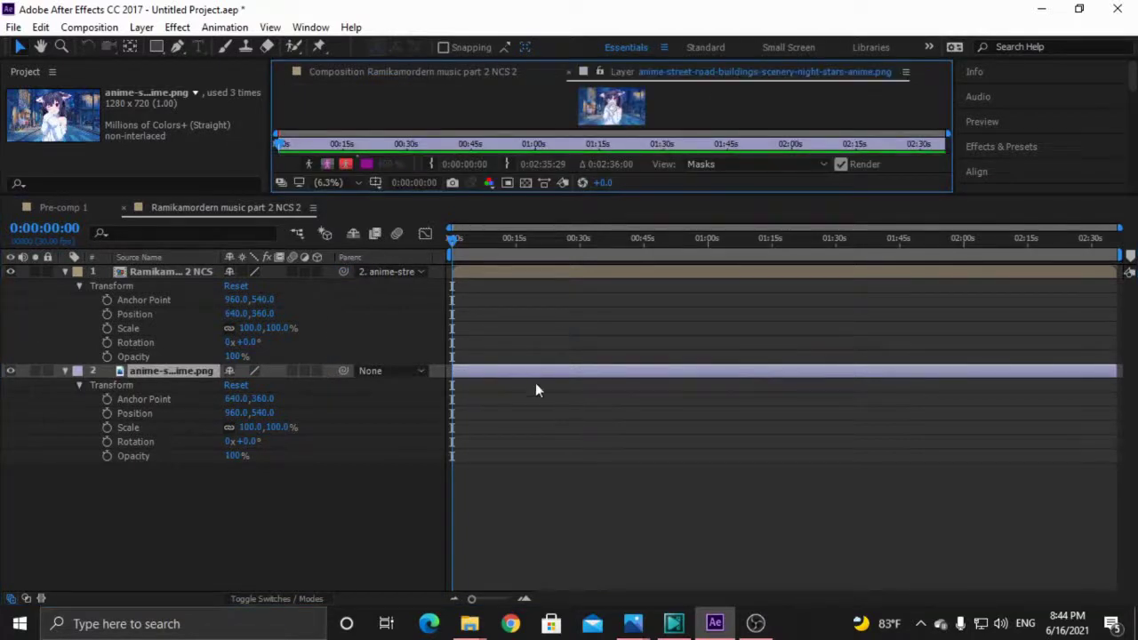
pyautogui.click(500, 374)
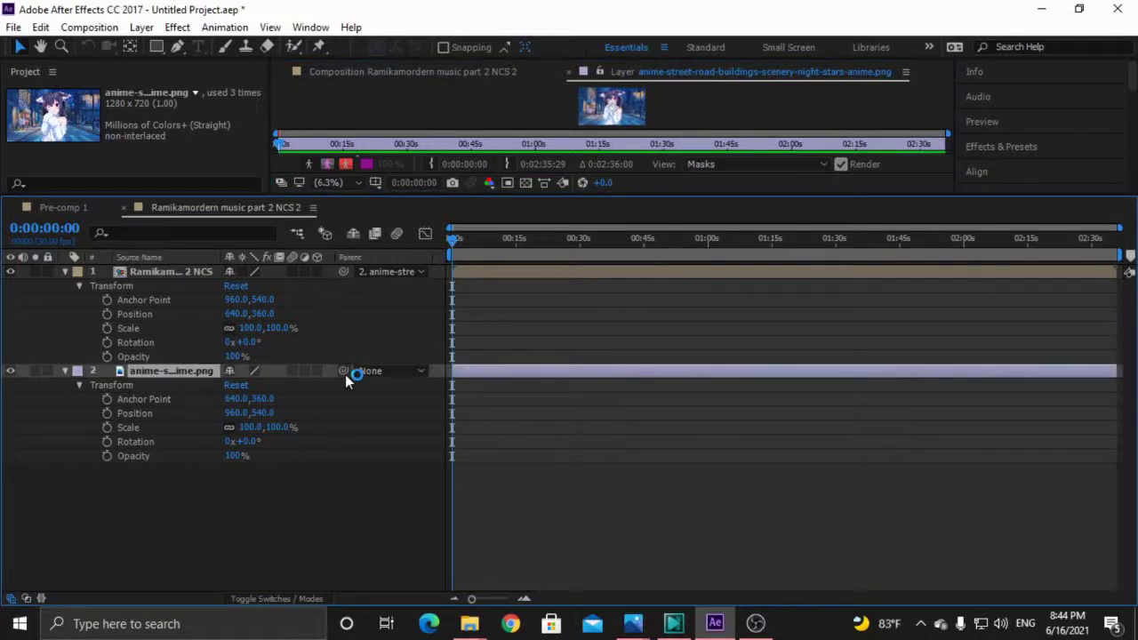
pyautogui.click(313, 215)
pyautogui.moveTo(409, 194); pyautogui.dragTo(412, 240)
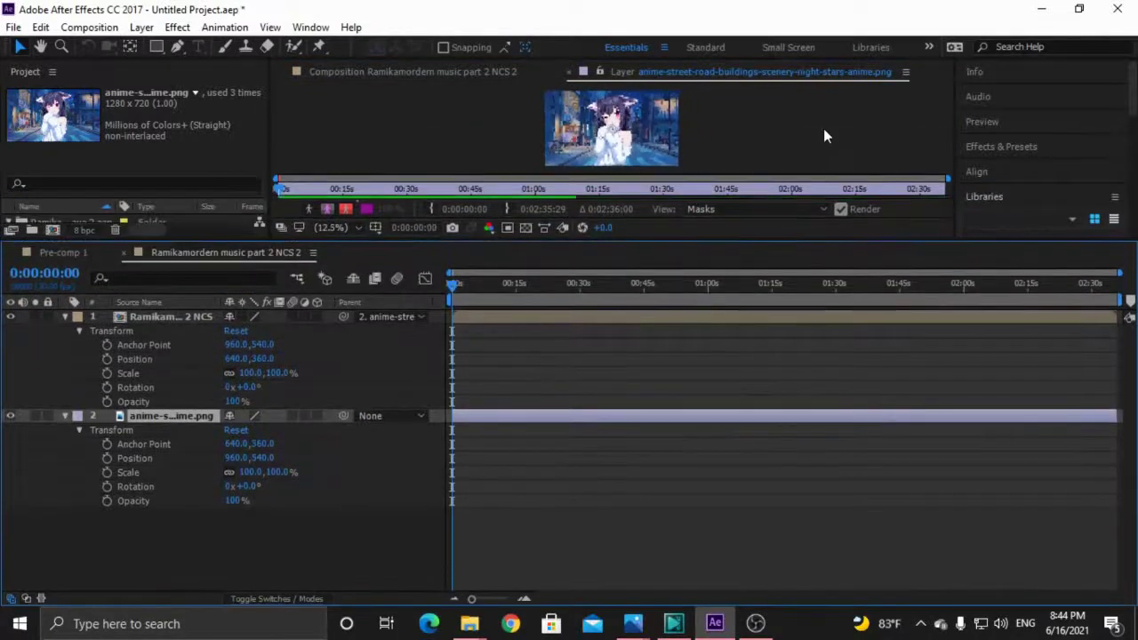
pyautogui.click(178, 222)
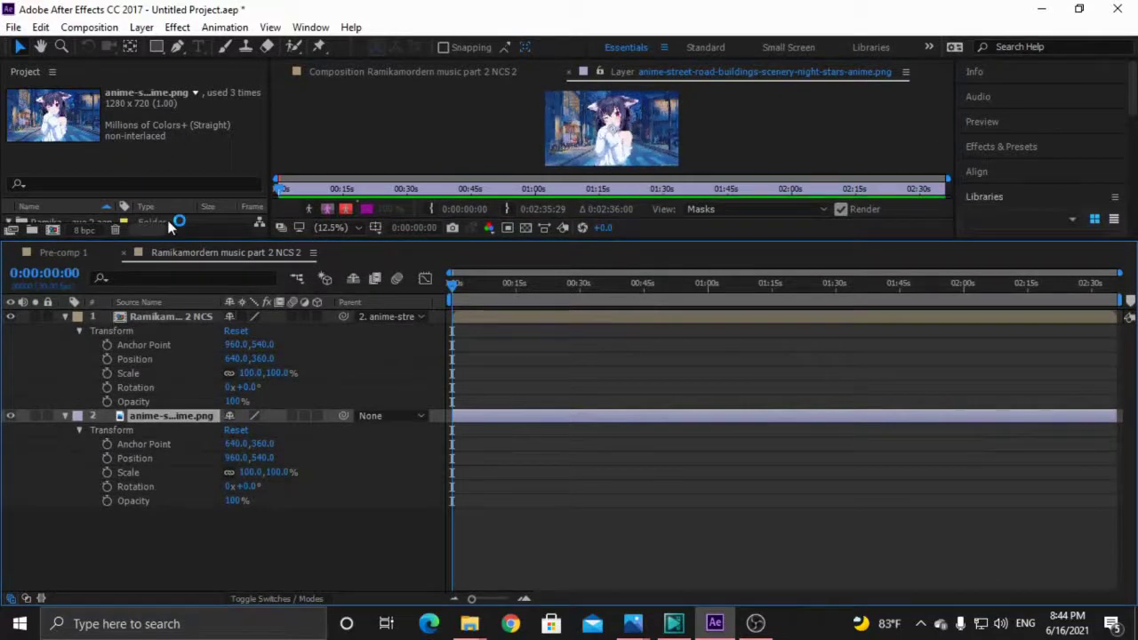
# - Add an Anchor Point keyframe to layer 1 at 0:00:00:00
pyautogui.click(106, 344)
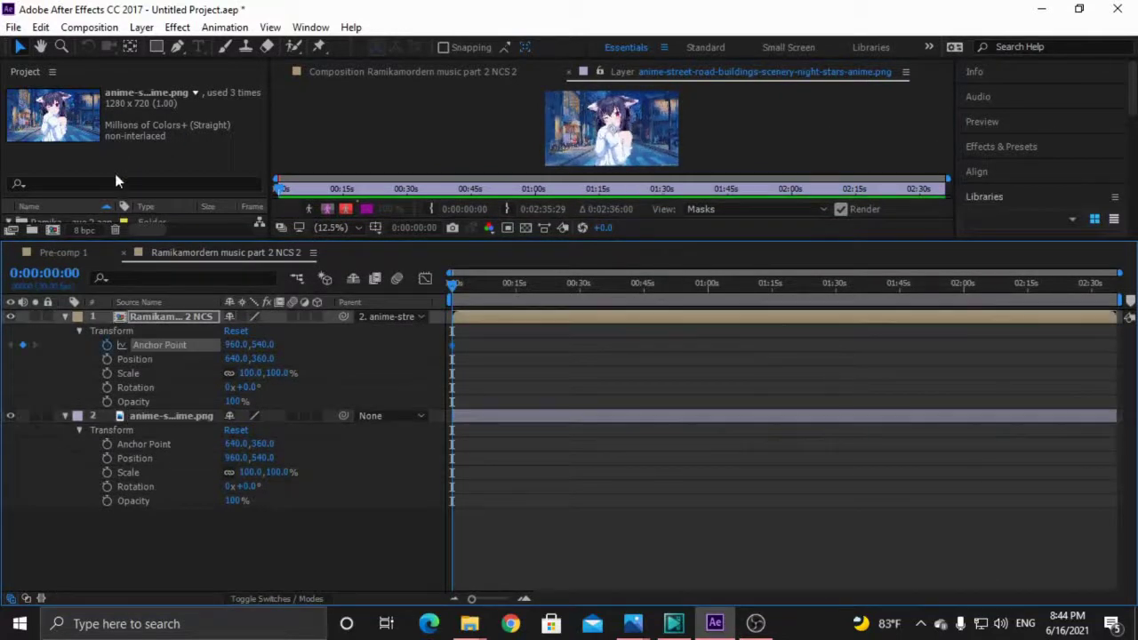
pyautogui.click(603, 229)
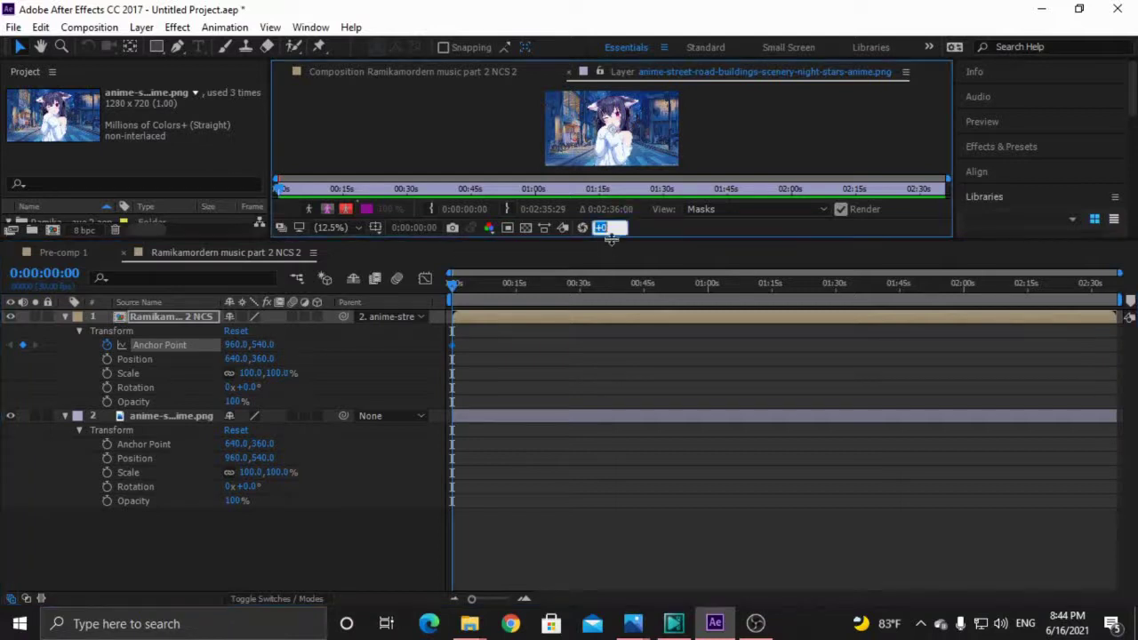
pyautogui.press('Return')
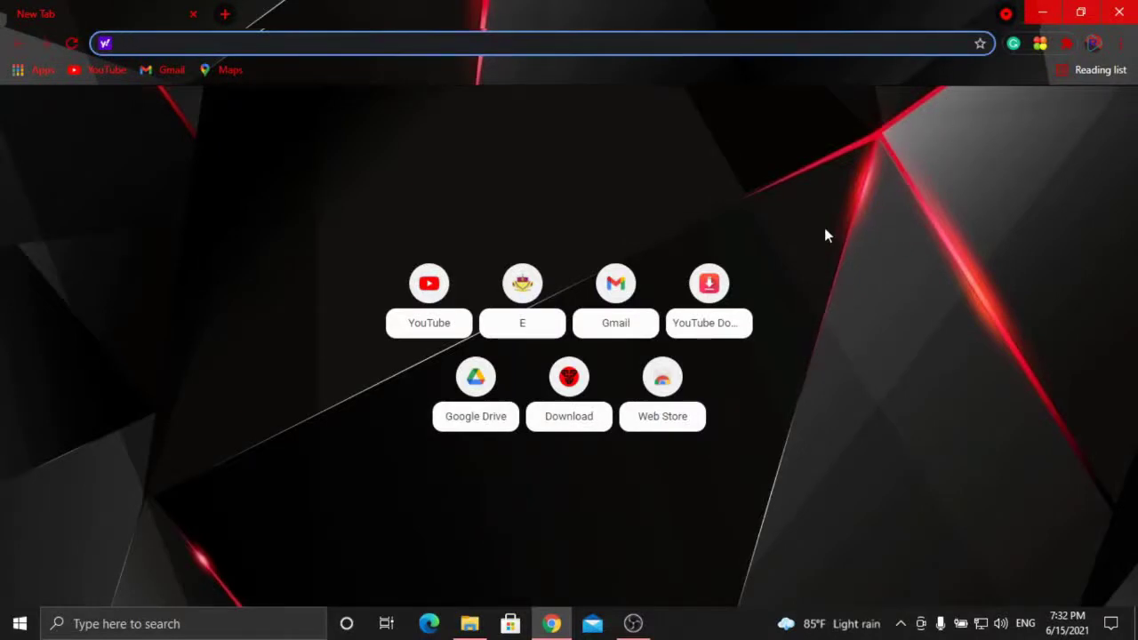
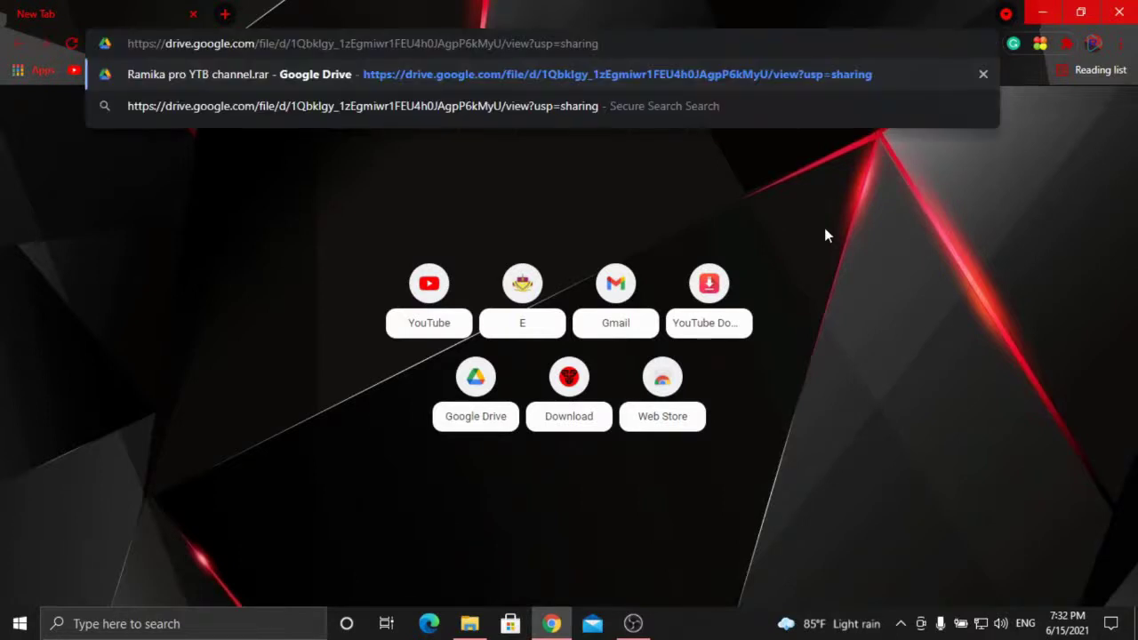
# - Open the shared Google Drive link for Ramika pro YTB channel.rar in Chrome
pyautogui.press('Return')
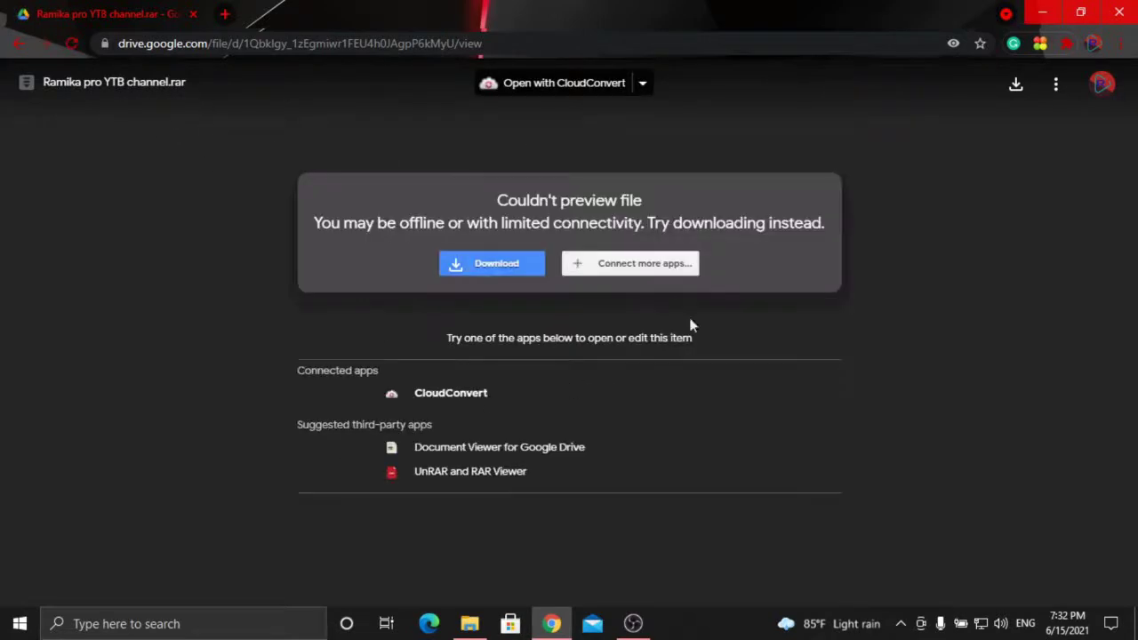
# - Start downloading the 1.5G RAR archive past the virus-scan warning, then cancel the download
pyautogui.click(518, 266)
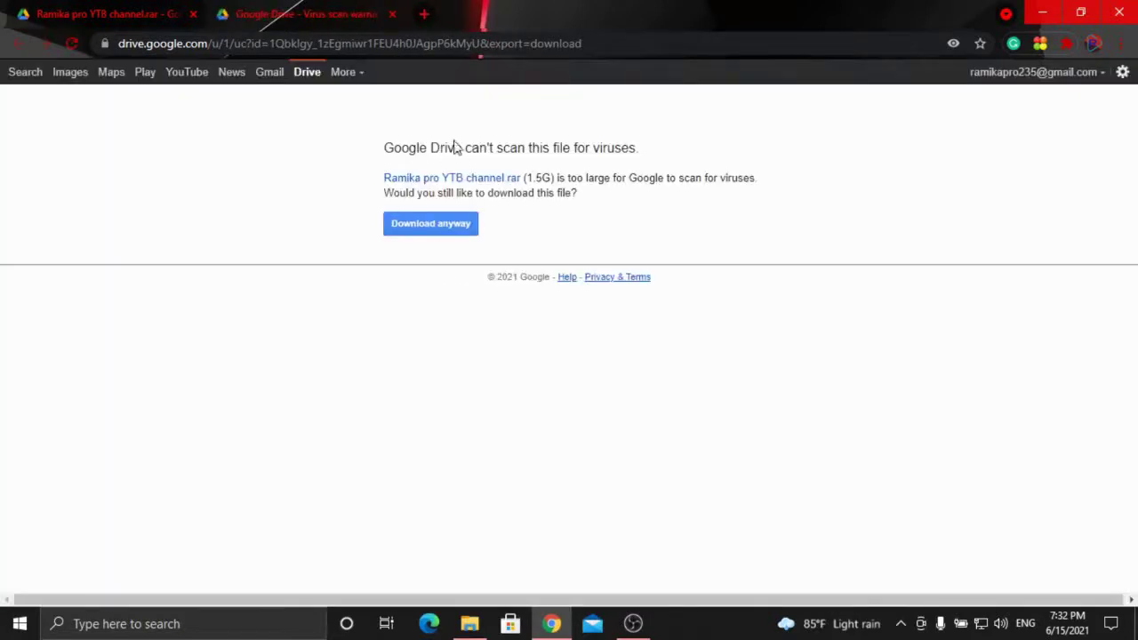
pyautogui.click(446, 229)
pyautogui.click(446, 230)
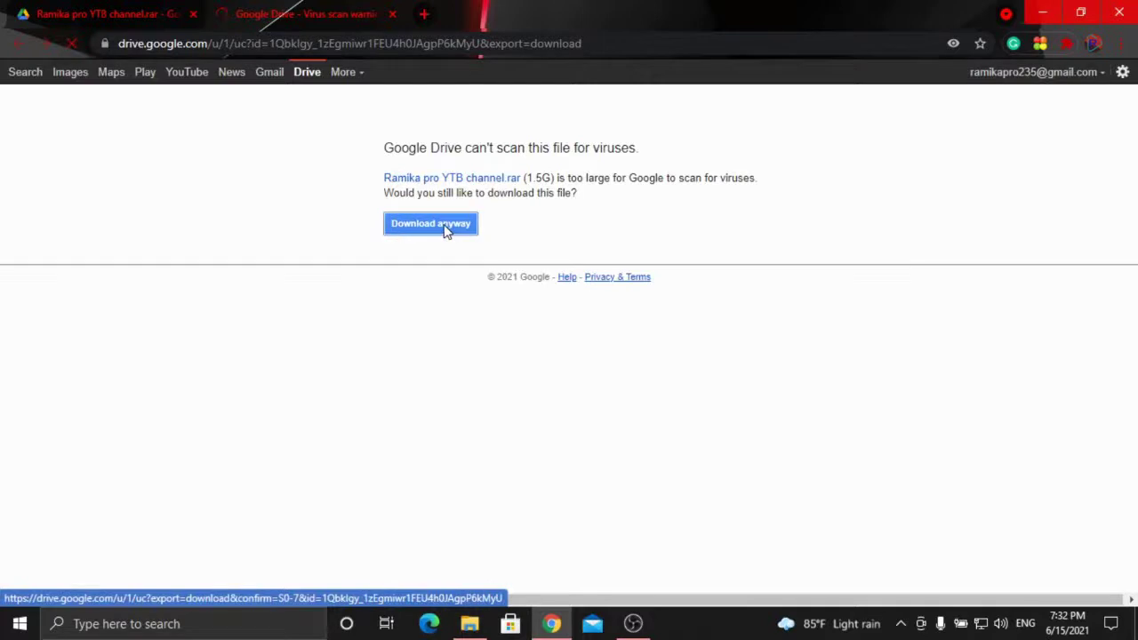
pyautogui.click(184, 582)
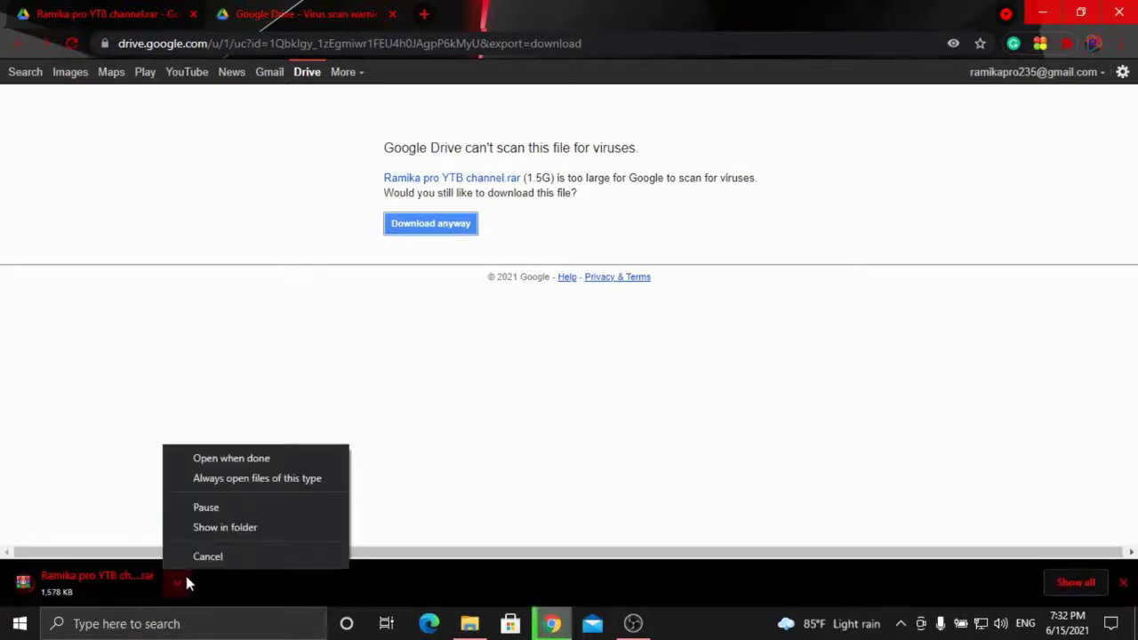
pyautogui.click(207, 556)
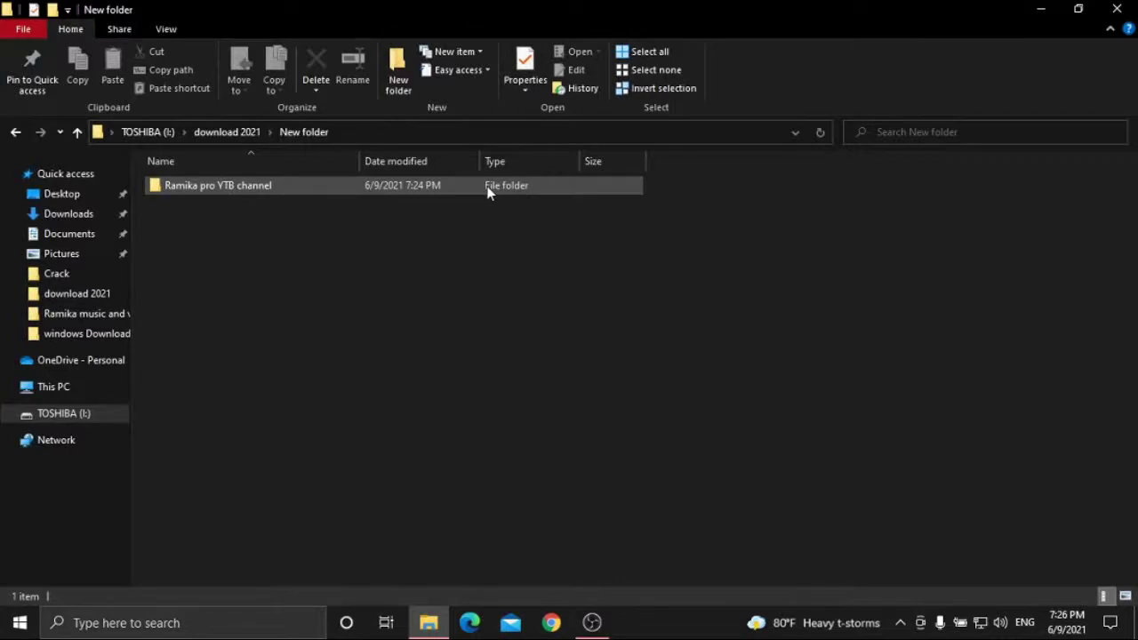
# - Open the channel folder and extract ADOBE AFTER EFFECT CC 2017.rar with Extract Here
pyautogui.doubleClick(302, 185)
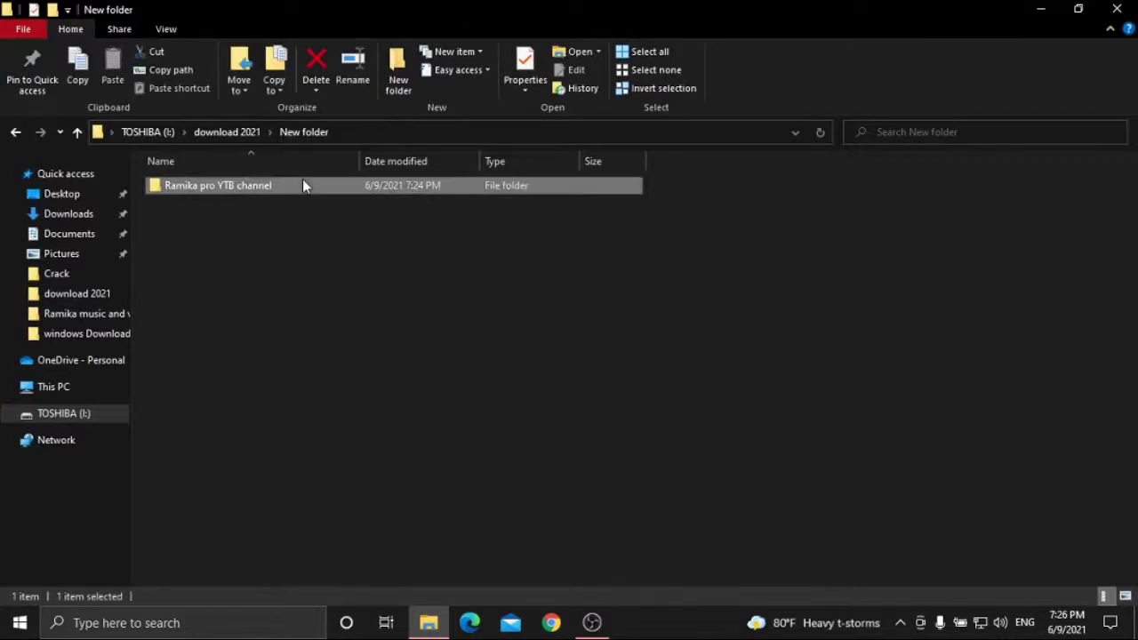
pyautogui.moveTo(291, 256); pyautogui.dragTo(371, 197)
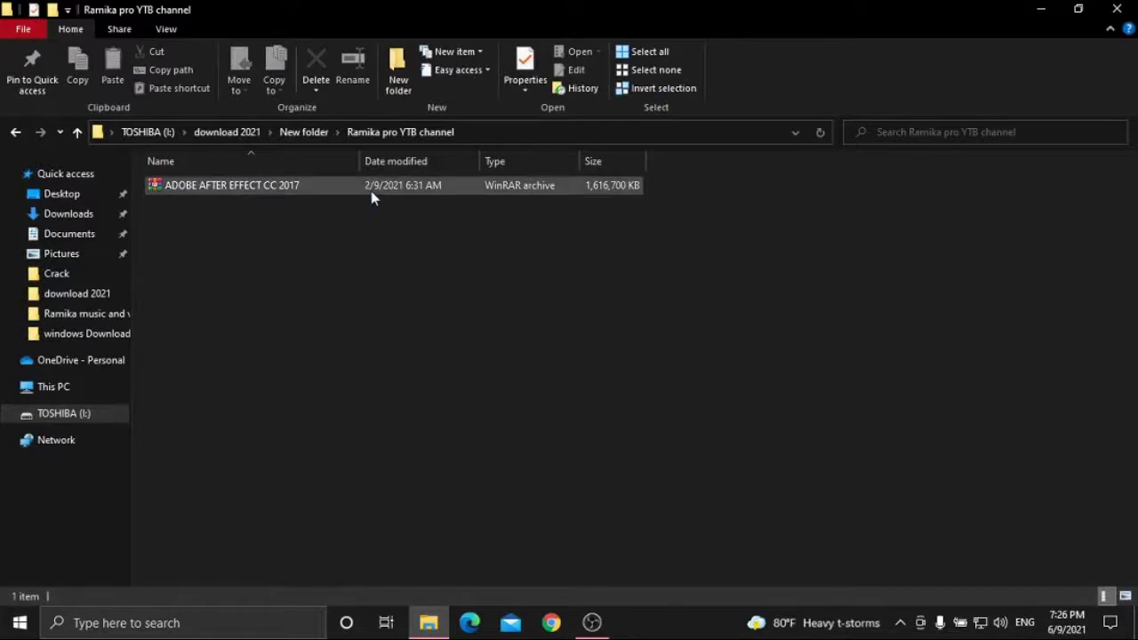
pyautogui.rightClick(312, 197)
pyautogui.click(252, 193)
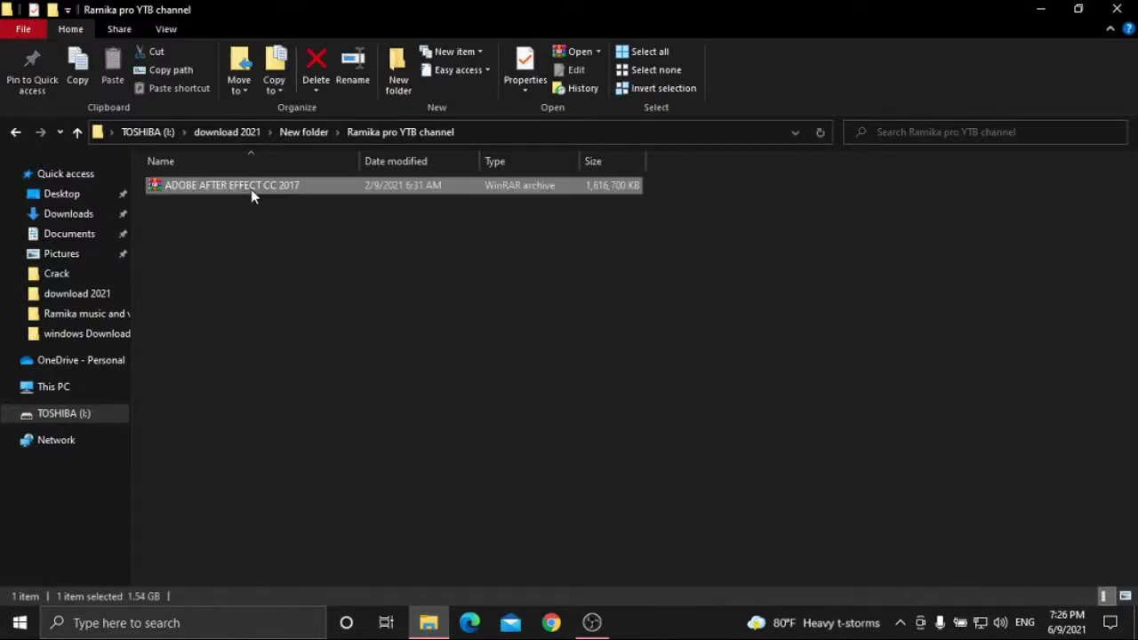
pyautogui.rightClick(252, 194)
pyautogui.click(365, 281)
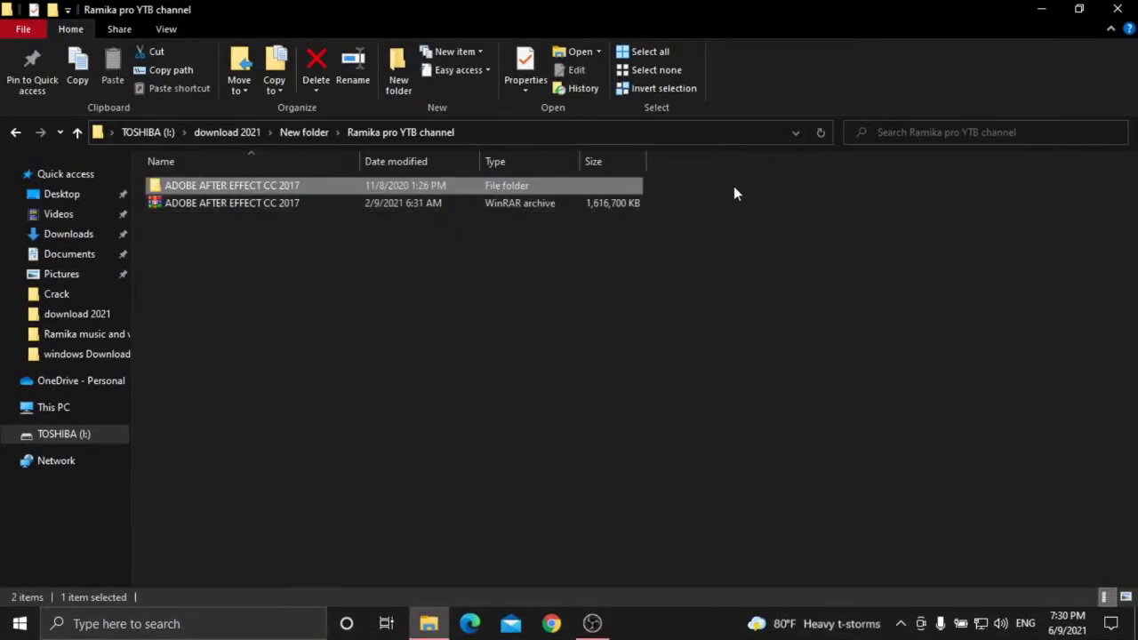
# - Open the extracted ADOBE AFTER EFFECT CC 2017 folder and select its Set-up and other items
pyautogui.moveTo(734, 188)
pyautogui.mouseDown()
pyautogui.moveTo(563, 183)
pyautogui.moveTo(587, 181)
pyautogui.mouseUp()
pyautogui.doubleClick(587, 182)
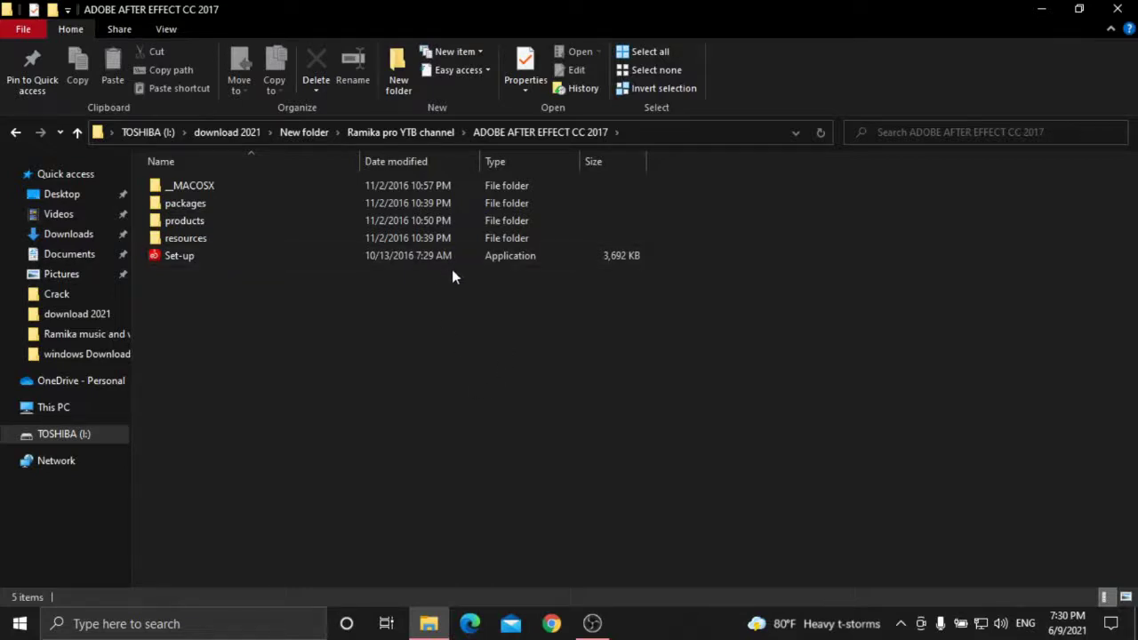
pyautogui.moveTo(470, 345); pyautogui.dragTo(659, 256)
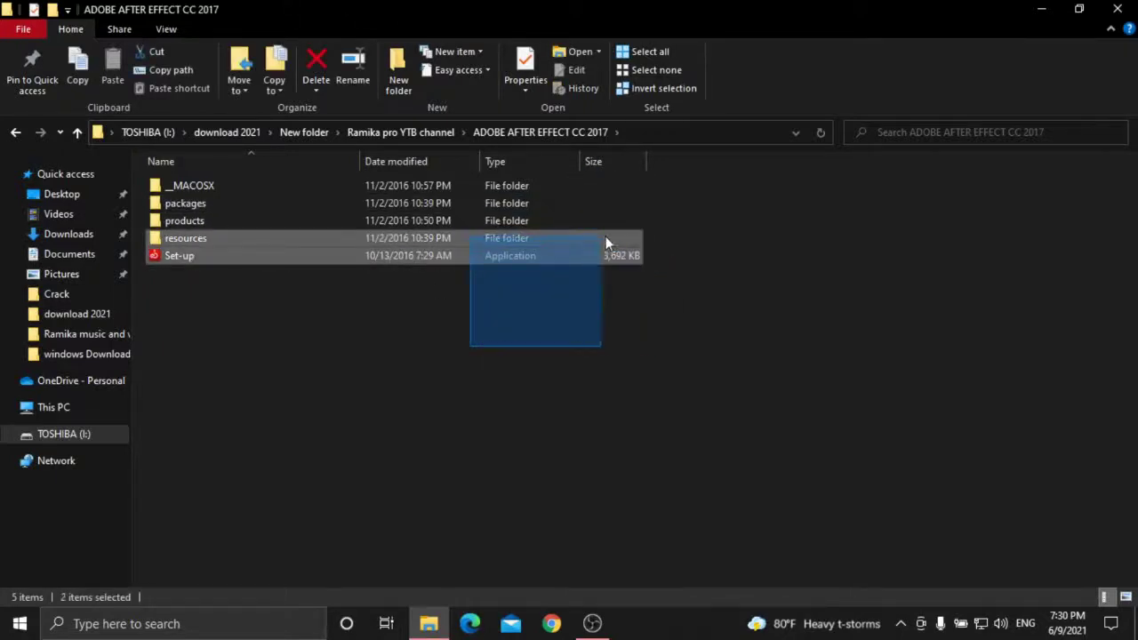
pyautogui.moveTo(659, 256); pyautogui.dragTo(681, 256)
pyautogui.moveTo(742, 281)
pyautogui.mouseDown()
pyautogui.moveTo(779, 361)
pyautogui.moveTo(535, 245)
pyautogui.mouseUp()
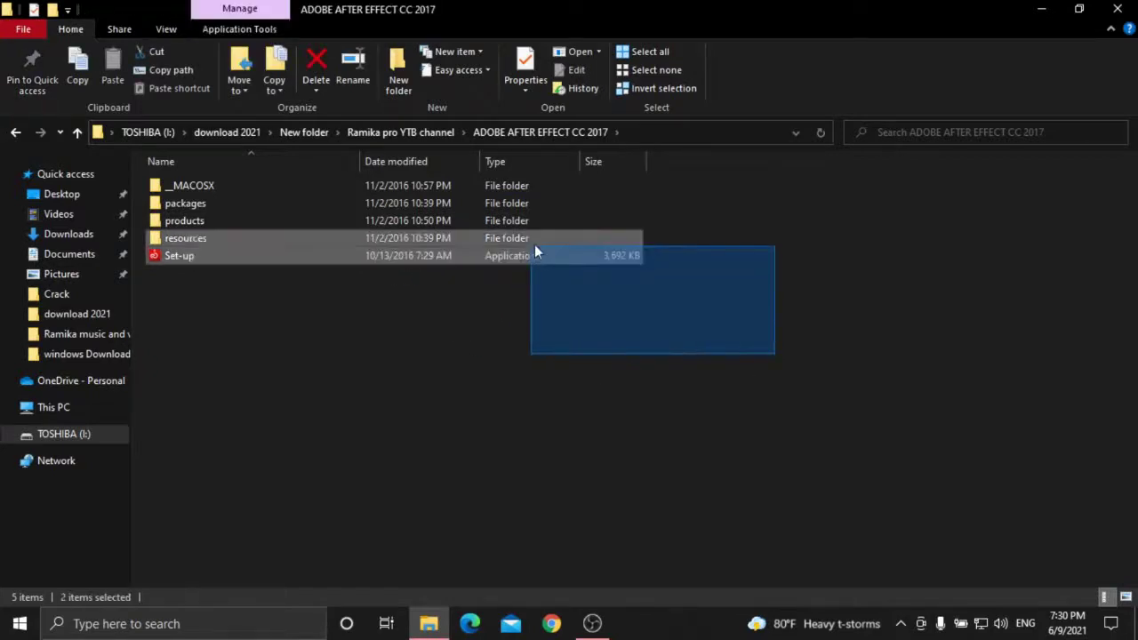
pyautogui.moveTo(875, 187)
pyautogui.mouseDown()
pyautogui.moveTo(541, 275)
pyautogui.moveTo(540, 284)
pyautogui.mouseUp()
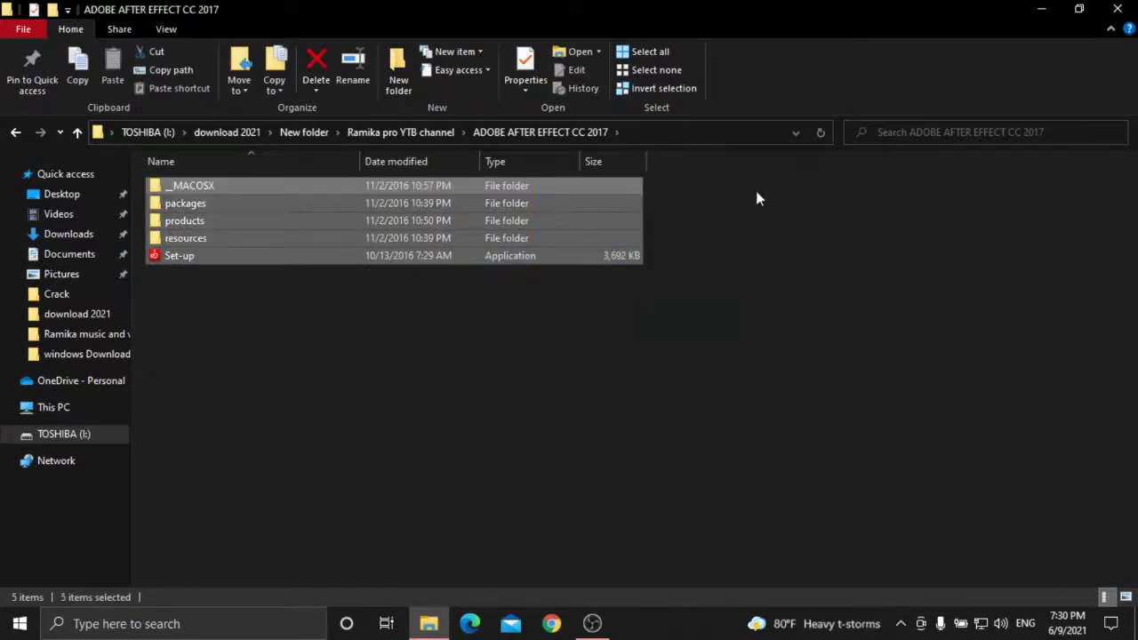
pyautogui.moveTo(755, 187)
pyautogui.mouseDown()
pyautogui.moveTo(663, 304)
pyautogui.moveTo(772, 385)
pyautogui.moveTo(413, 233)
pyautogui.mouseUp()
# - Select the Set-up application in the extracted folder and launch the installer
pyautogui.click(1041, 9)
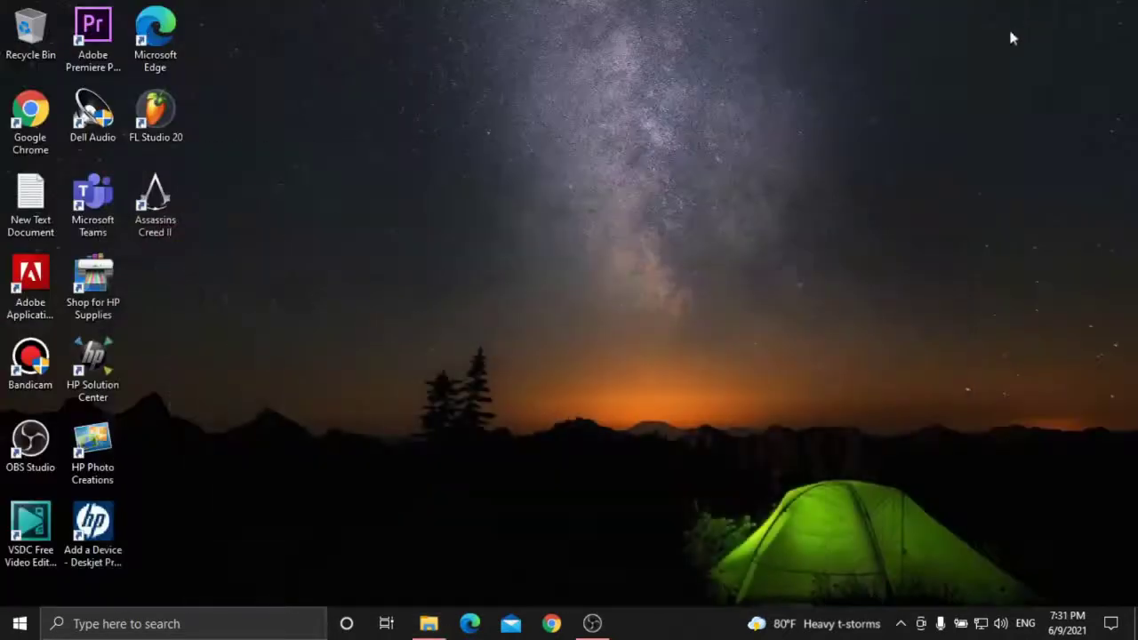
pyautogui.click(429, 623)
pyautogui.click(620, 312)
pyautogui.moveTo(668, 307); pyautogui.dragTo(487, 263)
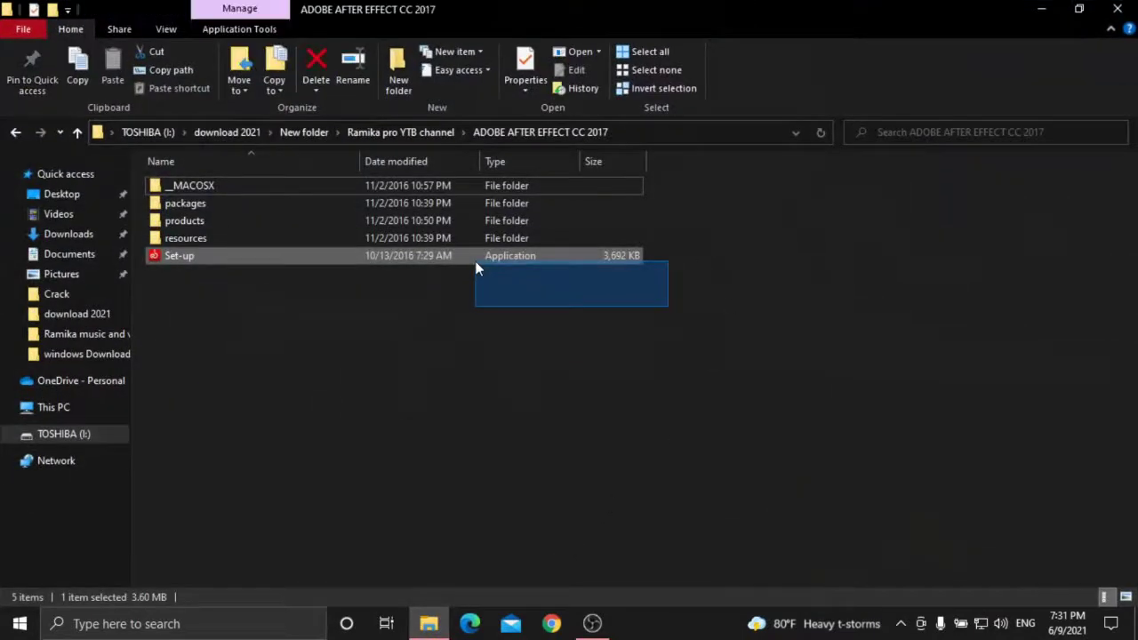
pyautogui.moveTo(597, 337)
pyautogui.mouseDown()
pyautogui.moveTo(543, 260)
pyautogui.moveTo(556, 249)
pyautogui.mouseUp()
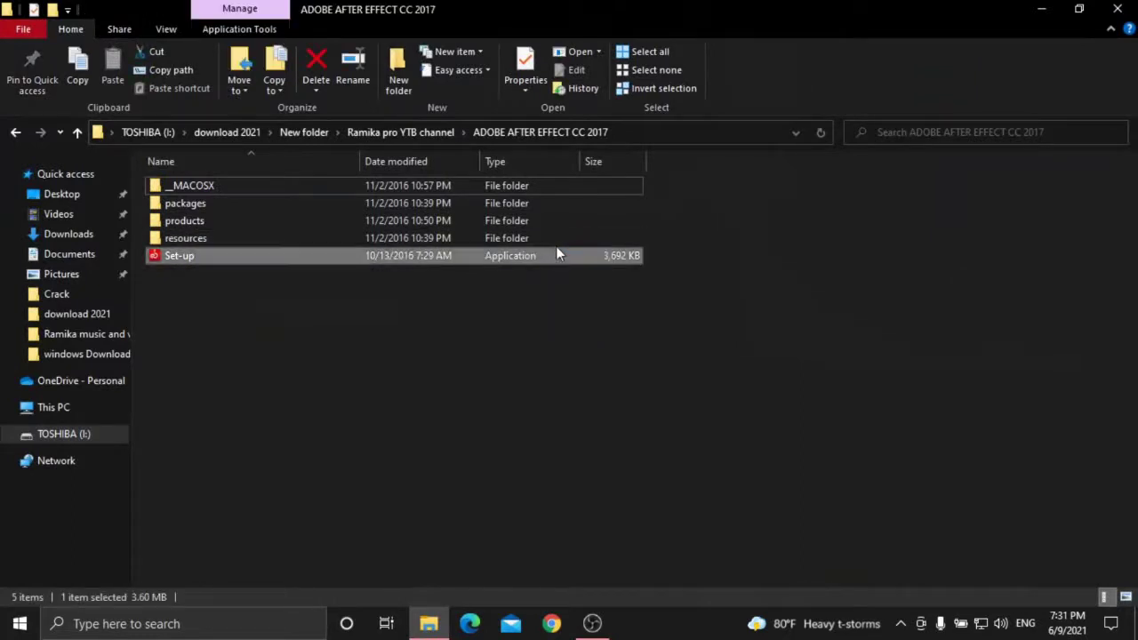
pyautogui.moveTo(569, 320)
pyautogui.mouseDown()
pyautogui.moveTo(536, 257)
pyautogui.moveTo(665, 287)
pyautogui.moveTo(552, 248)
pyautogui.moveTo(574, 256)
pyautogui.mouseUp()
pyautogui.moveTo(574, 302); pyautogui.dragTo(571, 303)
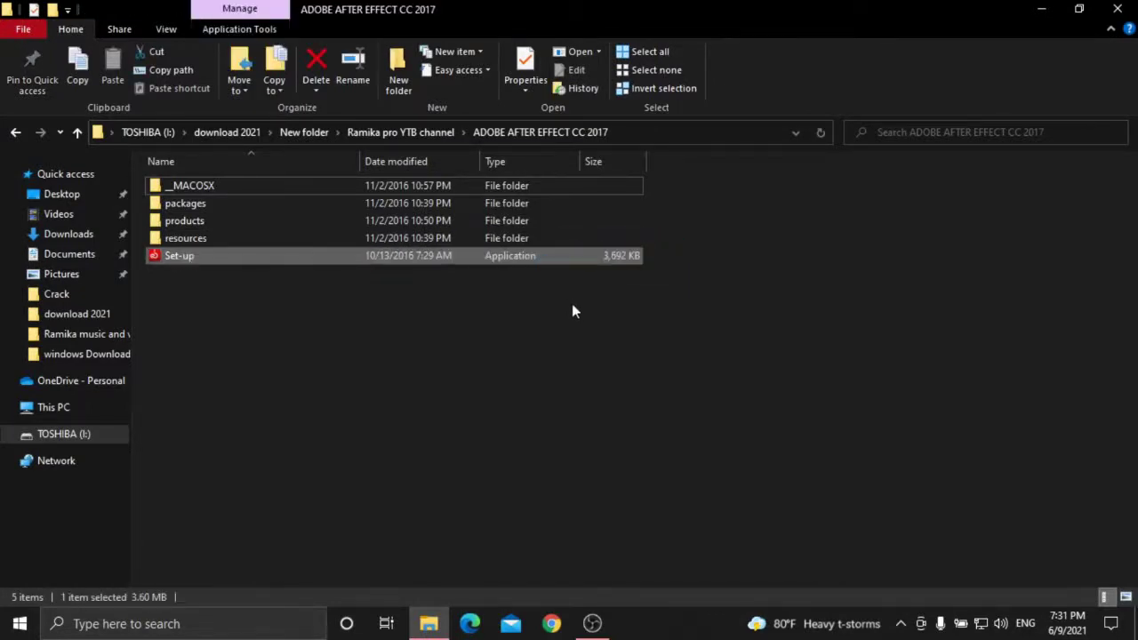
pyautogui.doubleClick(534, 254)
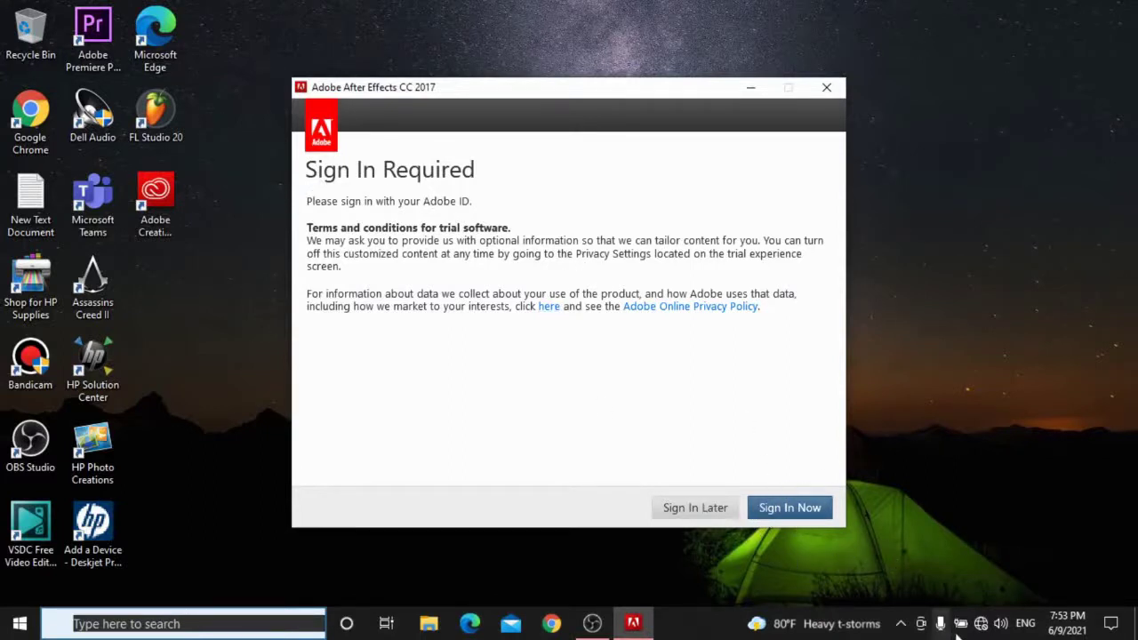
# - Choose Sign In Later, start the 7-day trial, and accept the Adobe Software License Agreement
pyautogui.click(704, 512)
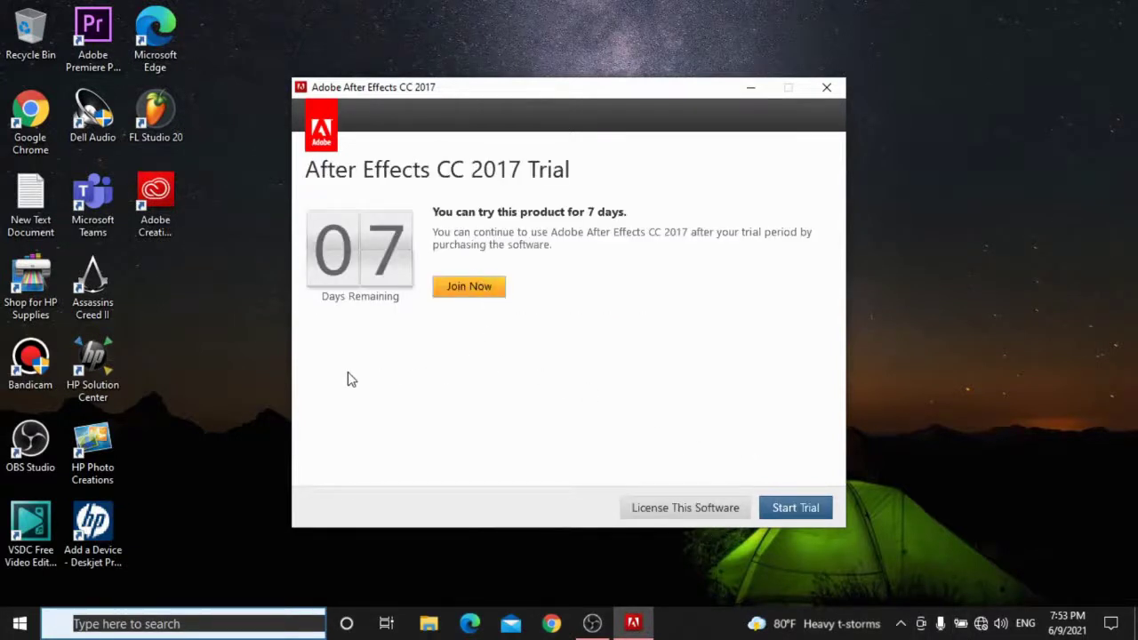
pyautogui.click(797, 510)
pyautogui.click(813, 507)
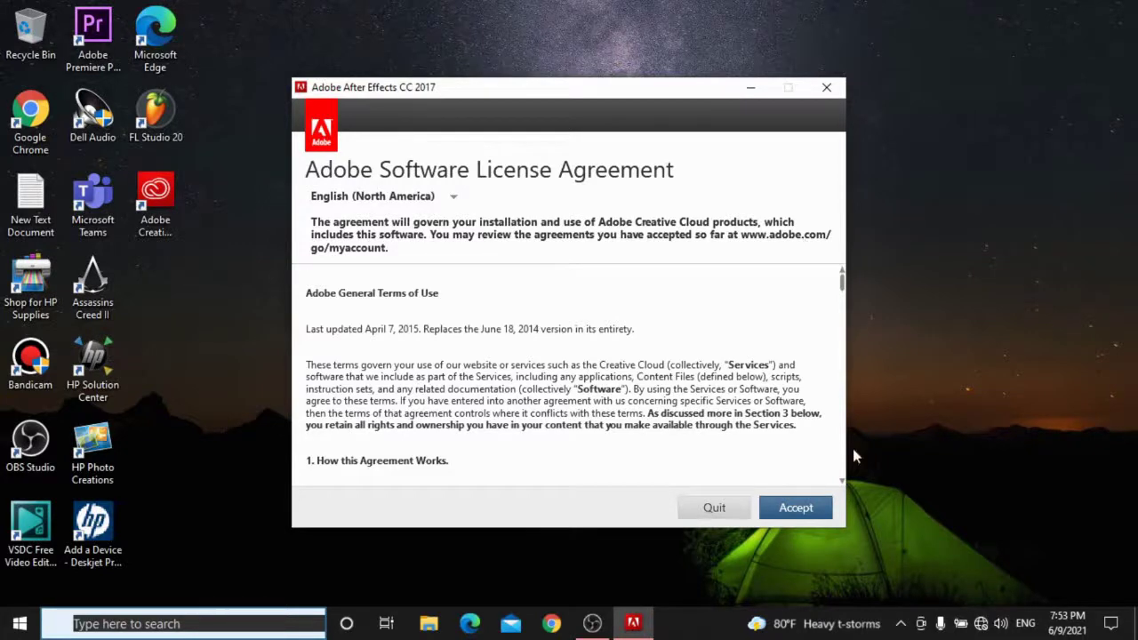
pyautogui.click(796, 507)
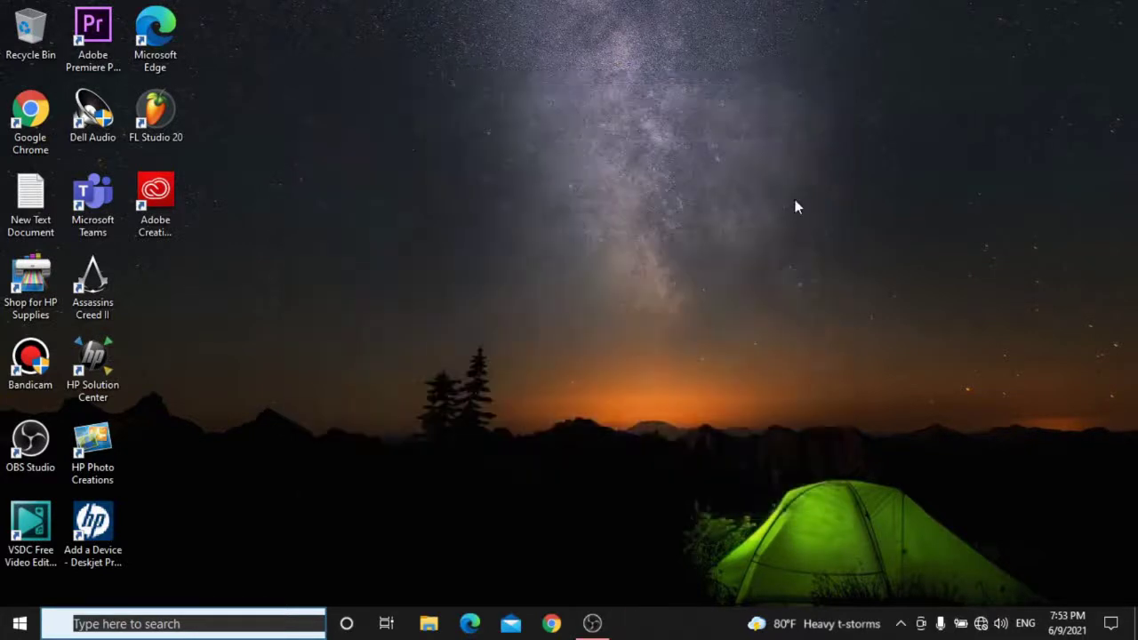